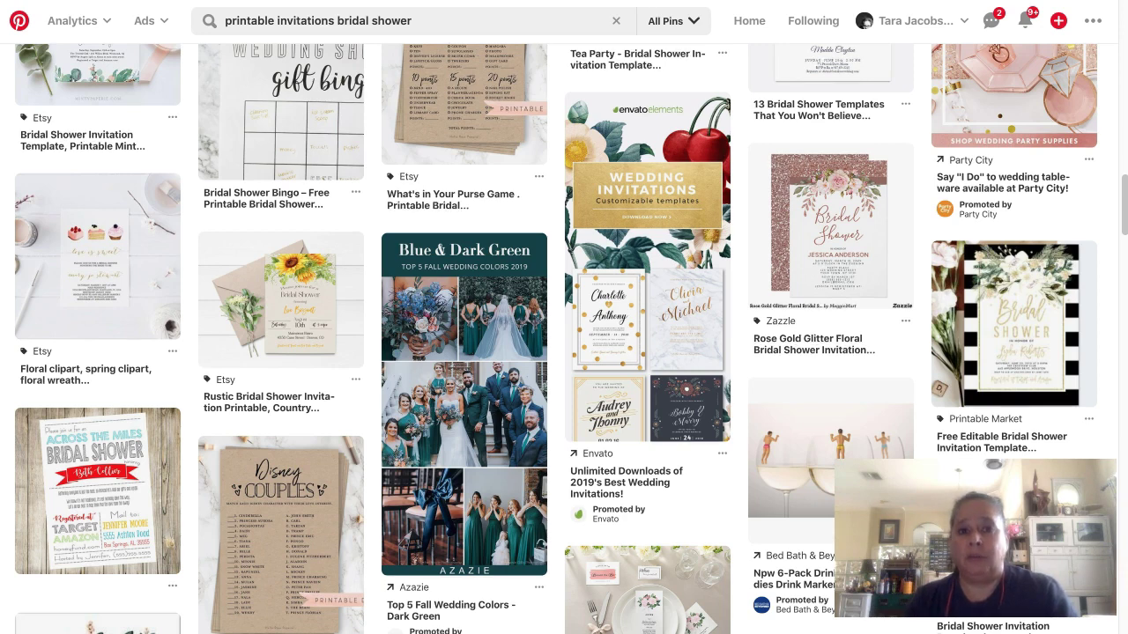
- Open the Envato wedding invitations pin from the bridal shower results
mouse_move(626, 114)
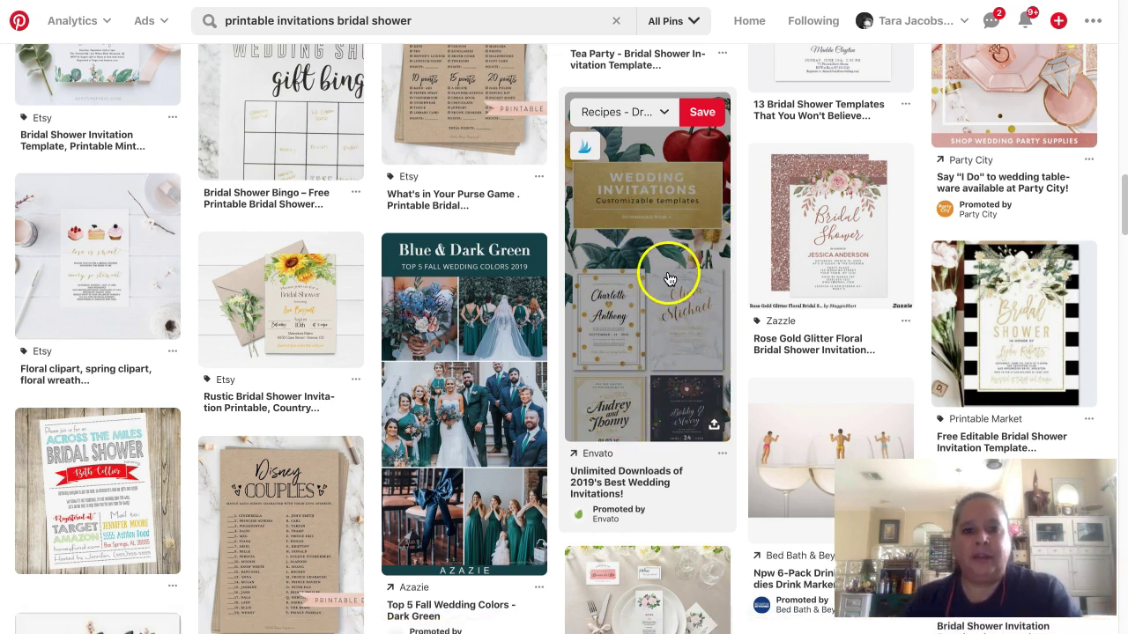
left_click(613, 291)
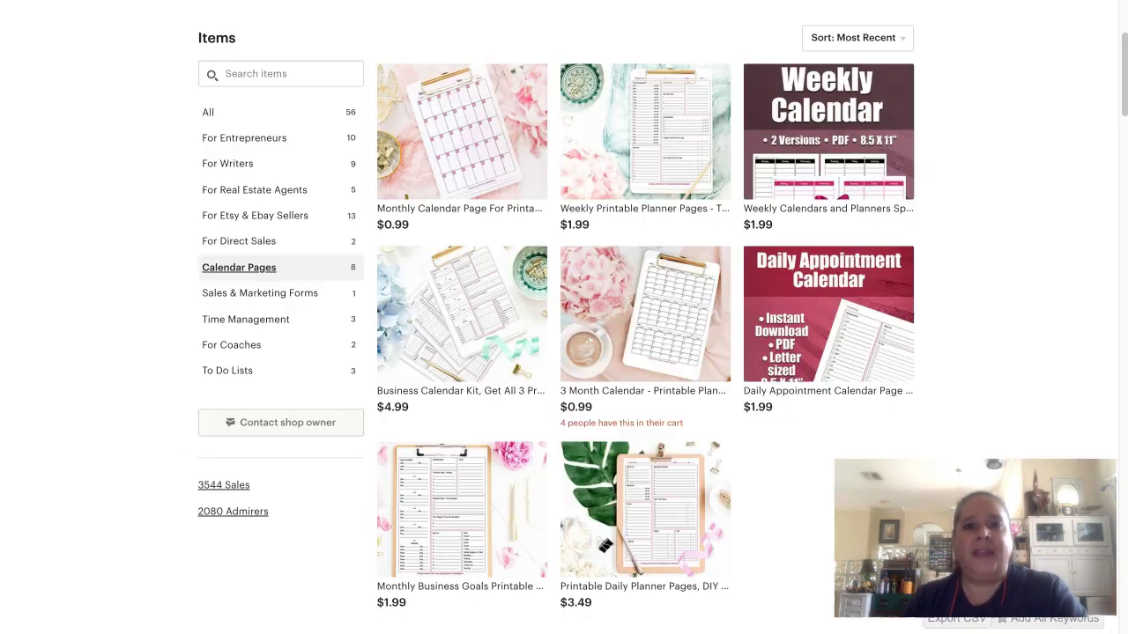
left_click(239, 270)
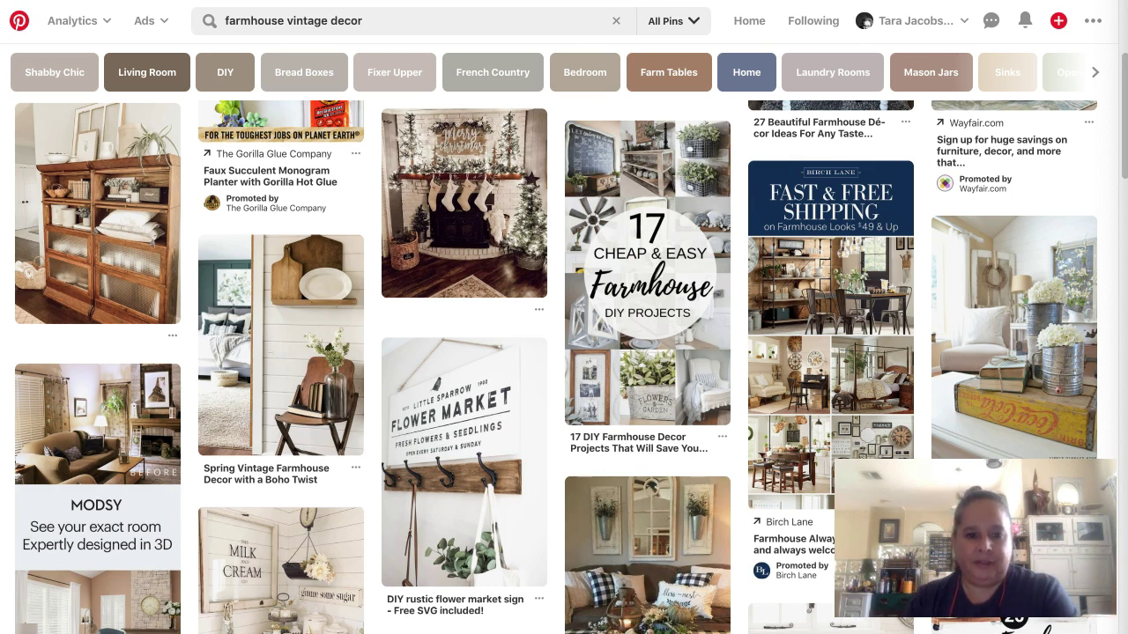
- In the note, type a 'wedding invit…' entry and begin a line noting 'words 1/3 do…'
key("super+Tab")
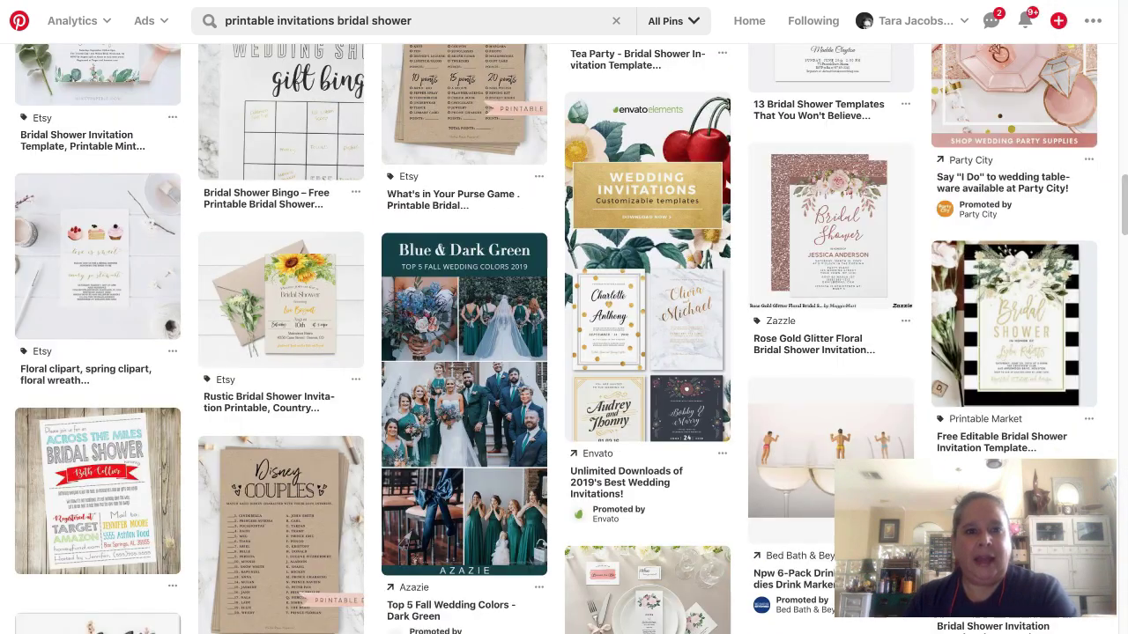
type("we")
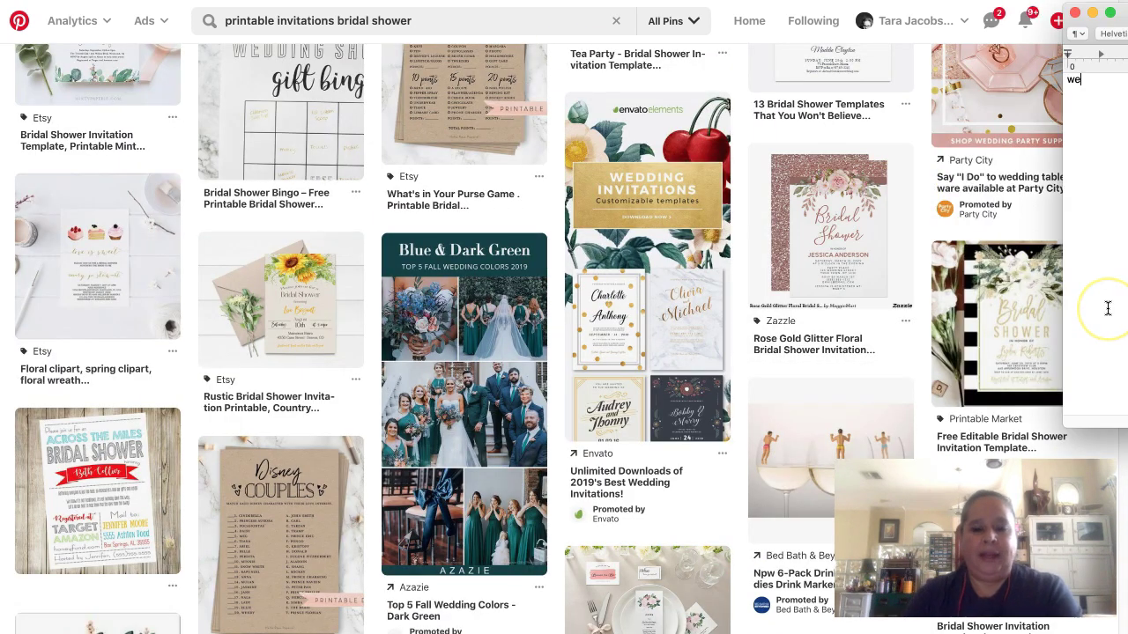
type("dding invit")
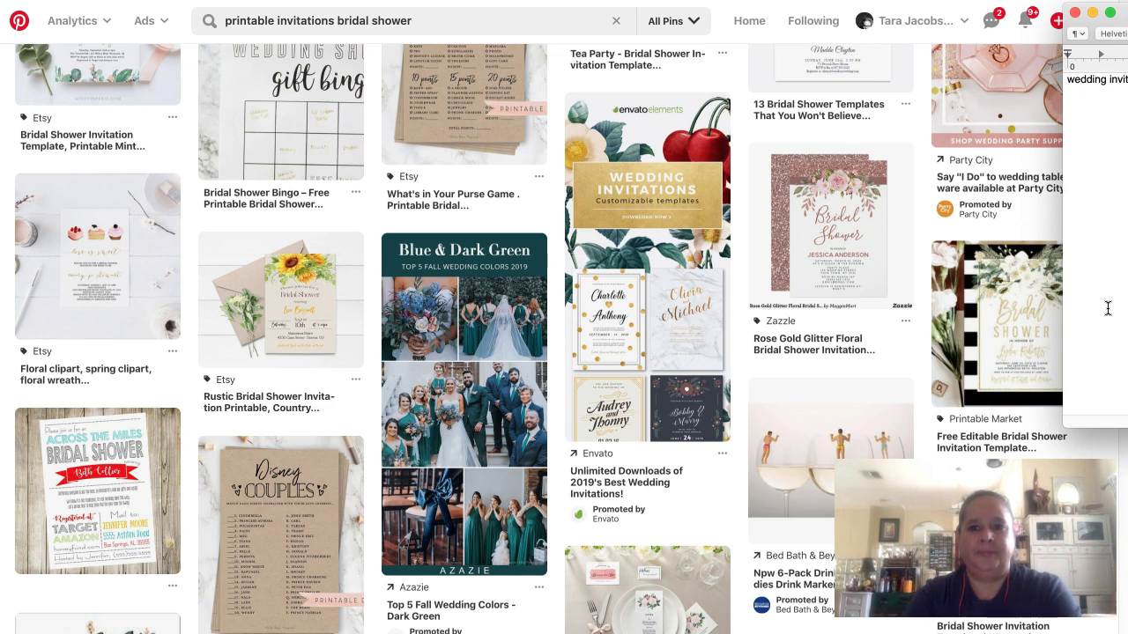
key("Return")
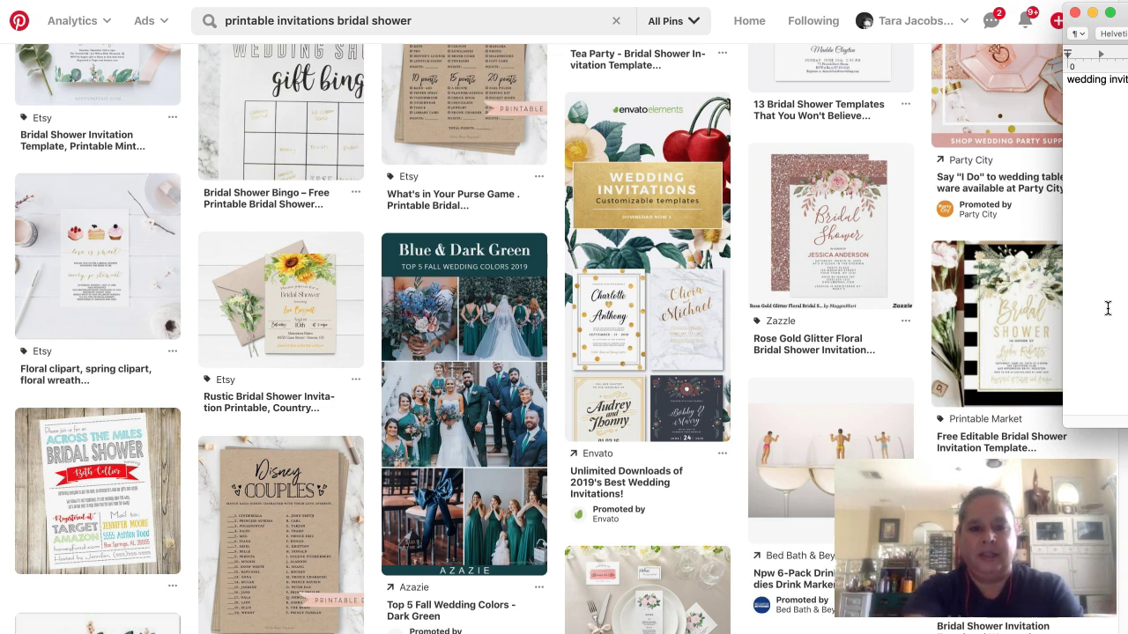
type("words ")
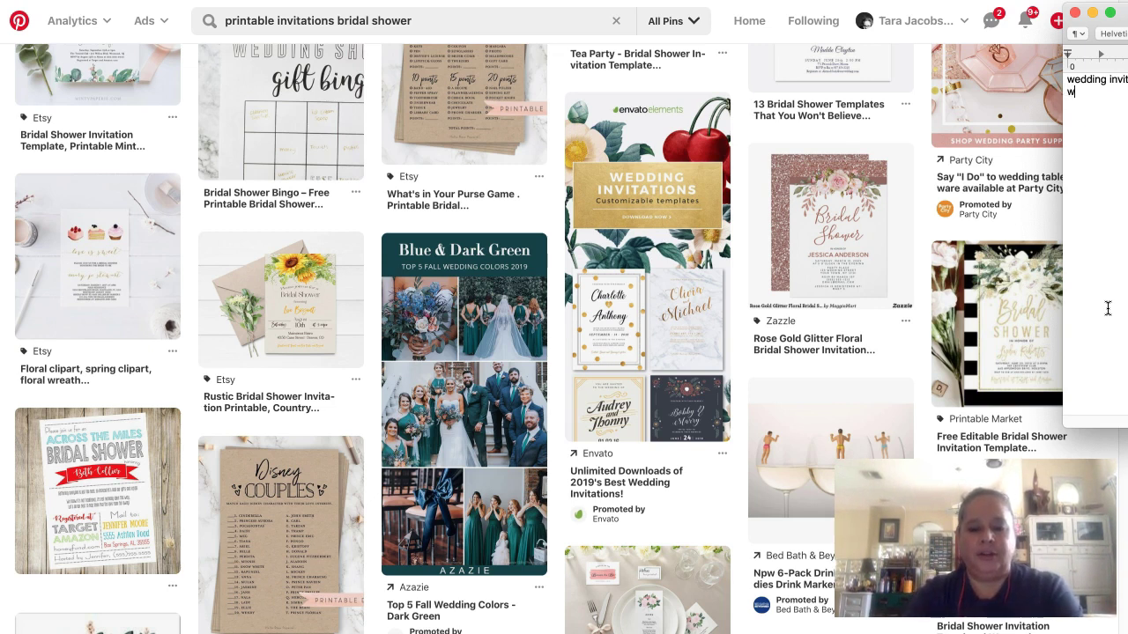
type("1/3 do")
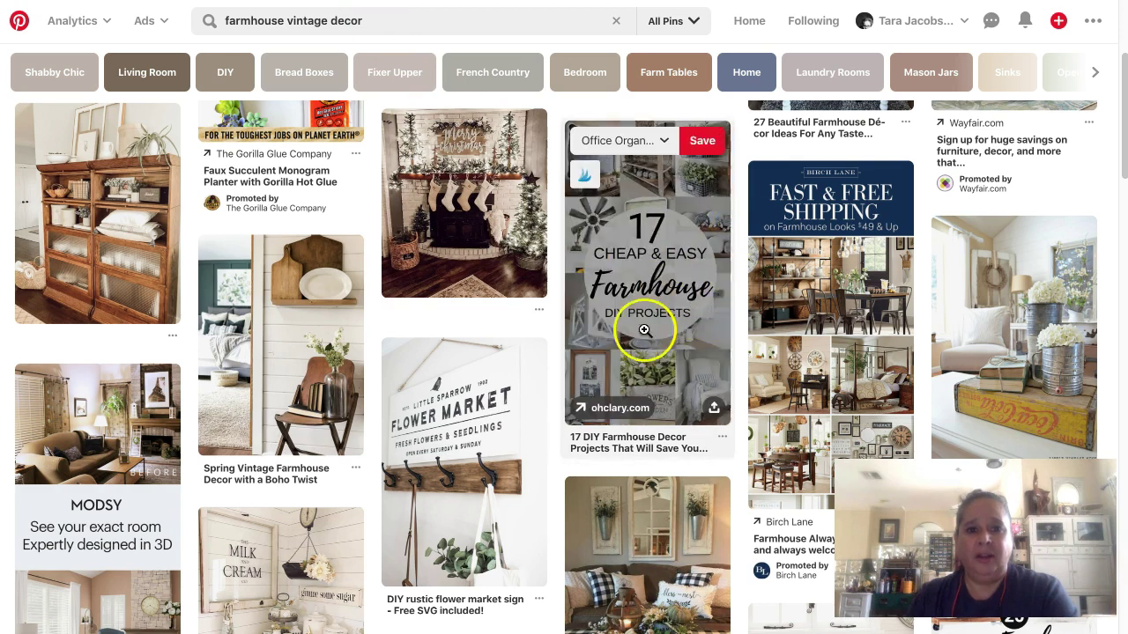
- Add the '17 cheap and…' entry, fixing the 'cheep' typo, then start a '12 up' line
key("super+Tab")
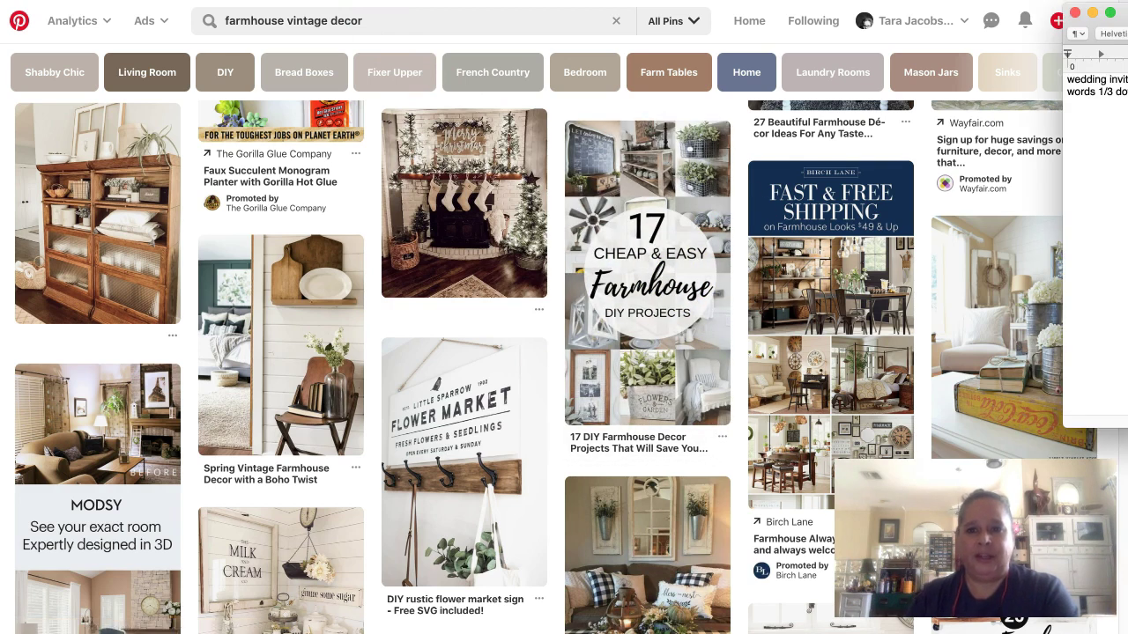
type("17 cheep and")
key("BackSpace")
key("BackSpace")
key("BackSpace")
key("BackSpace")
key("BackSpace")
key("BackSpace")
type("ap and")
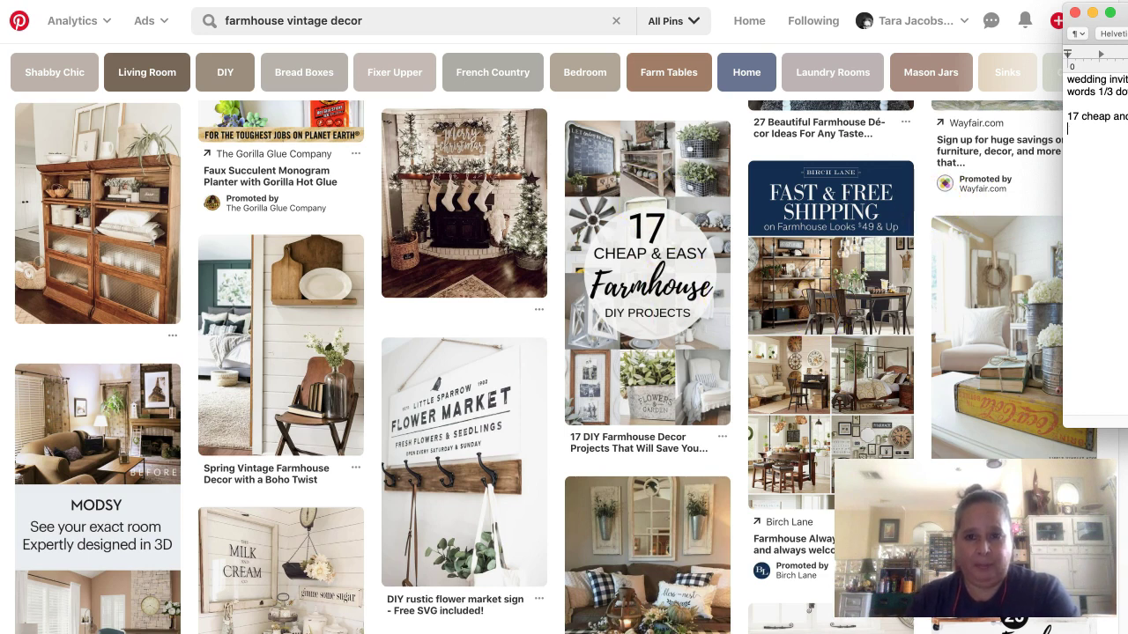
key("Return")
type("12")
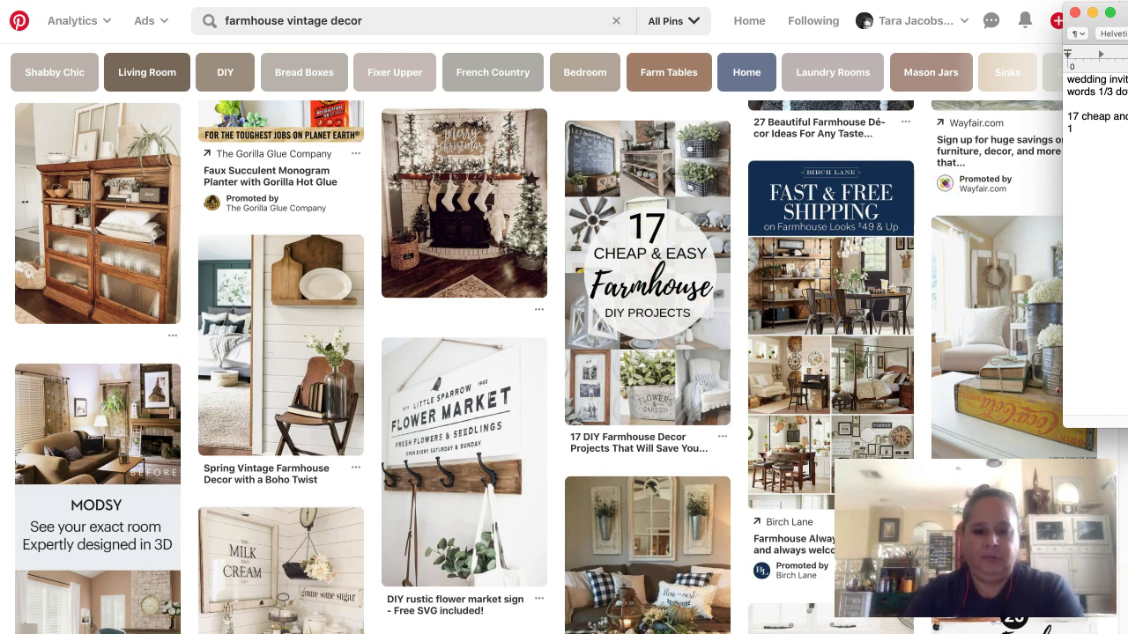
type(" up")
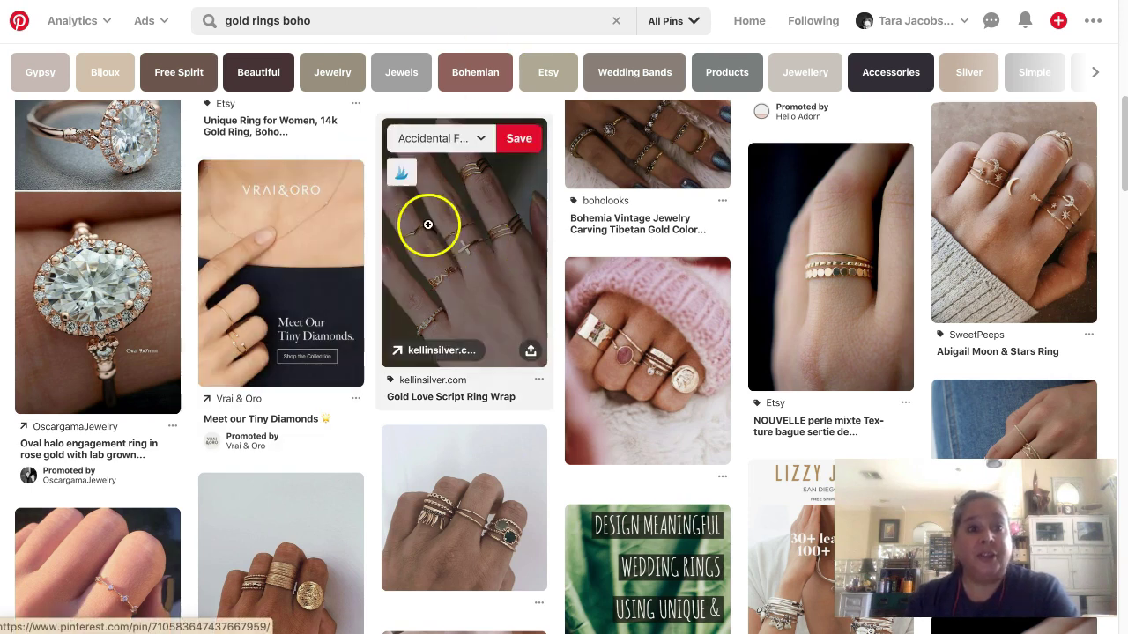
- Type the 'gold' rings entry and, on the line below, note 'hand with l…'
key("super+Tab")
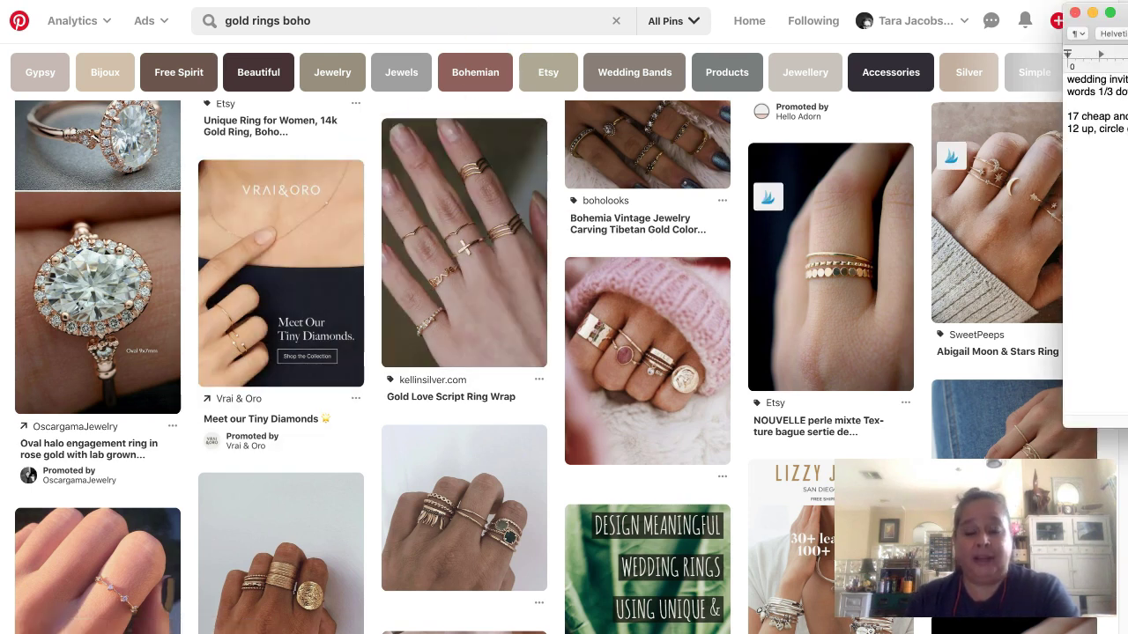
type("gold rings bo")
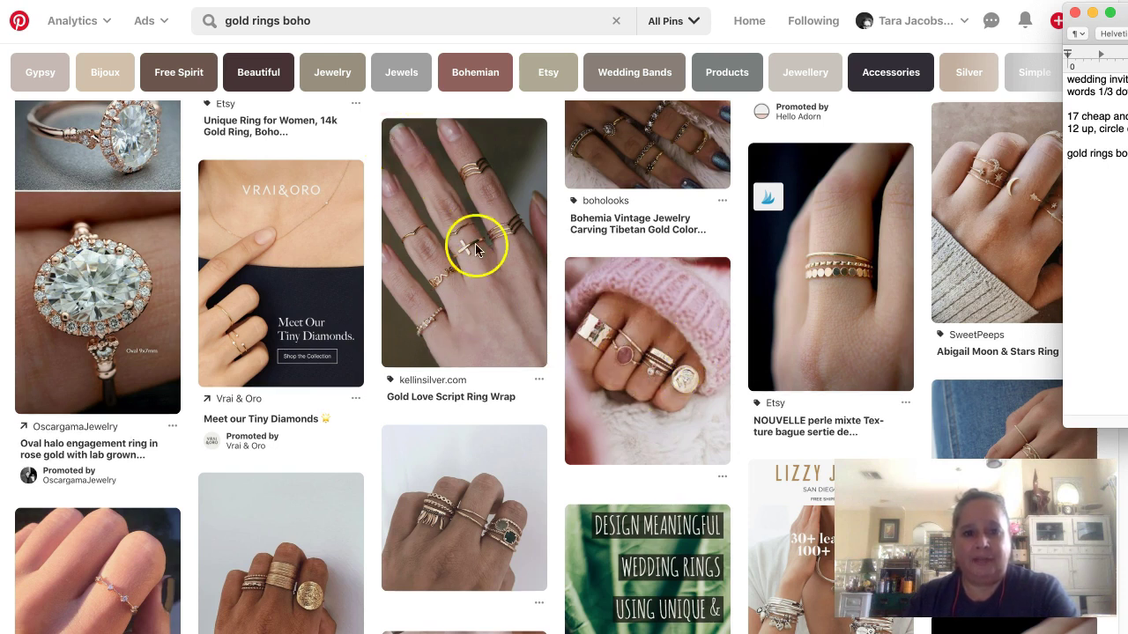
left_click(1088, 181)
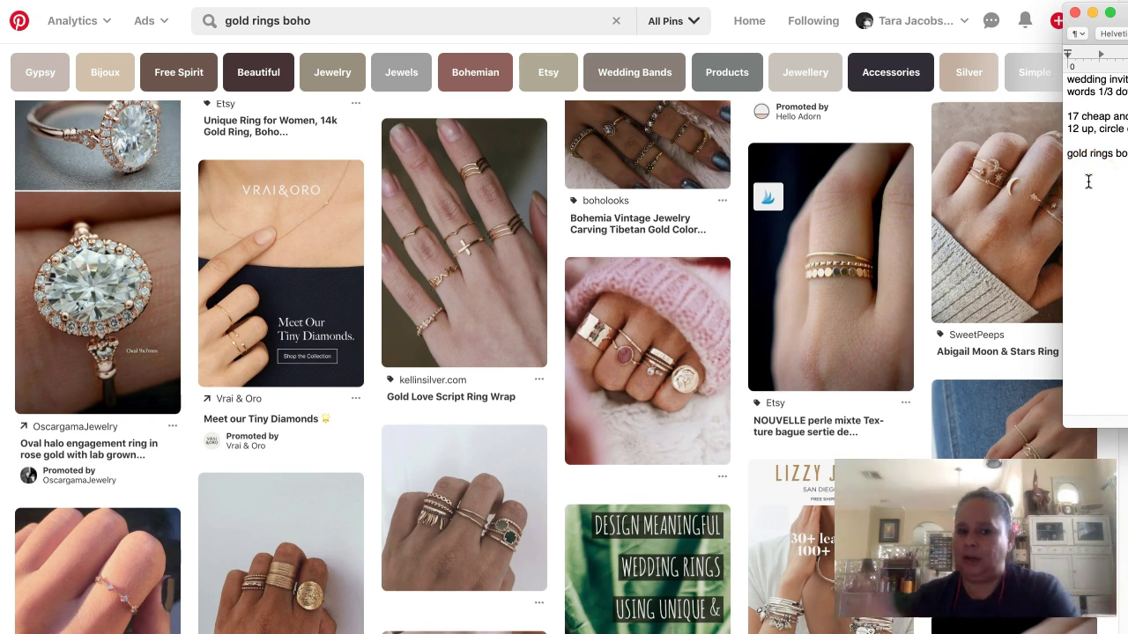
type("hand with l")
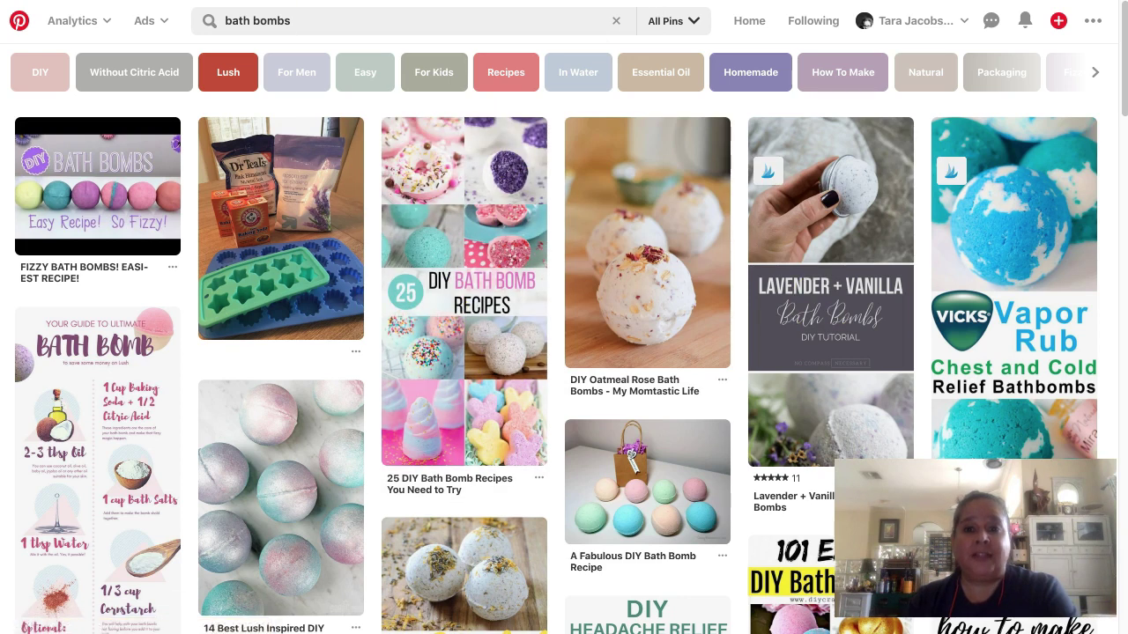
- Describe the bath bomb pin's collage layout in the note, correcting the count and adding 'words i…'
key("super+Tab")
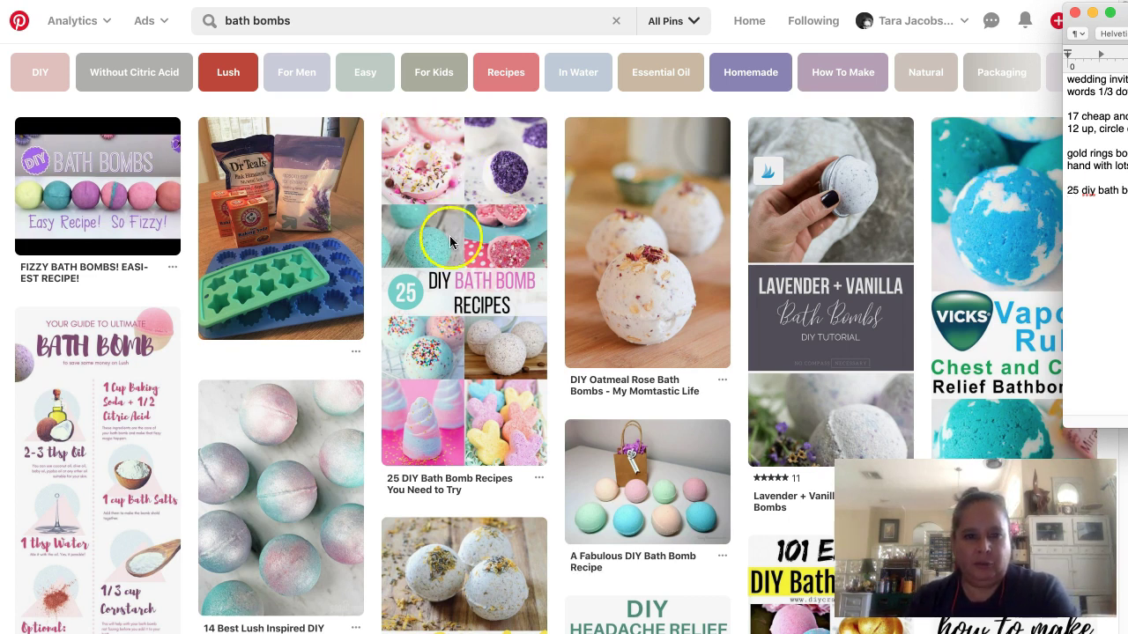
type("8")
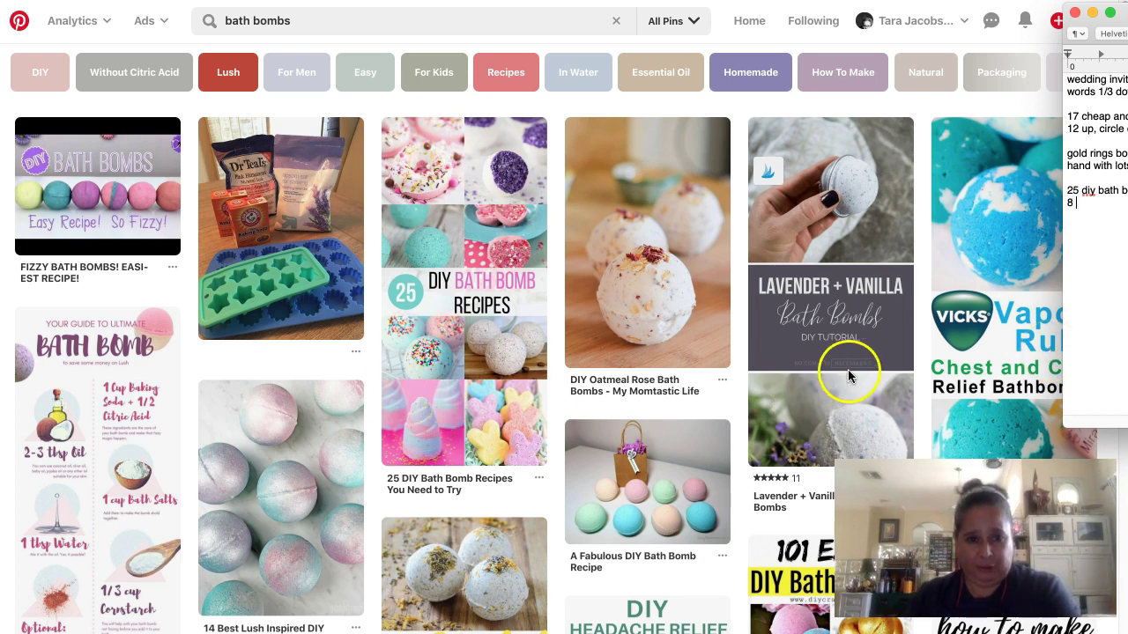
key("BackSpace")
key("BackSpace")
type("5")
type("up")
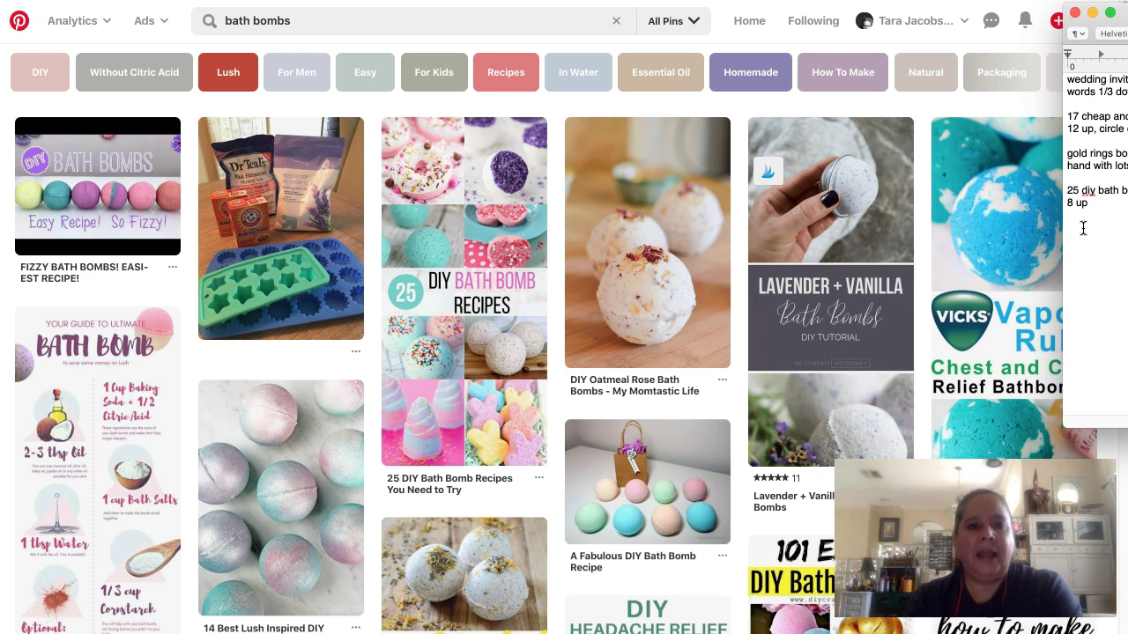
type(", words i")
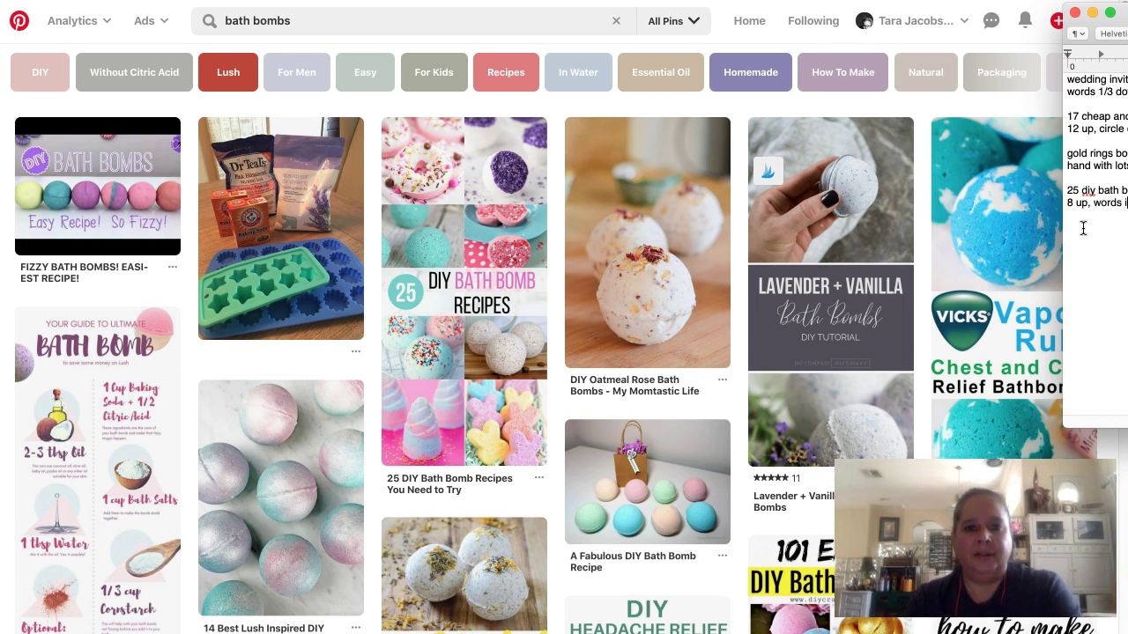
left_click(1092, 229)
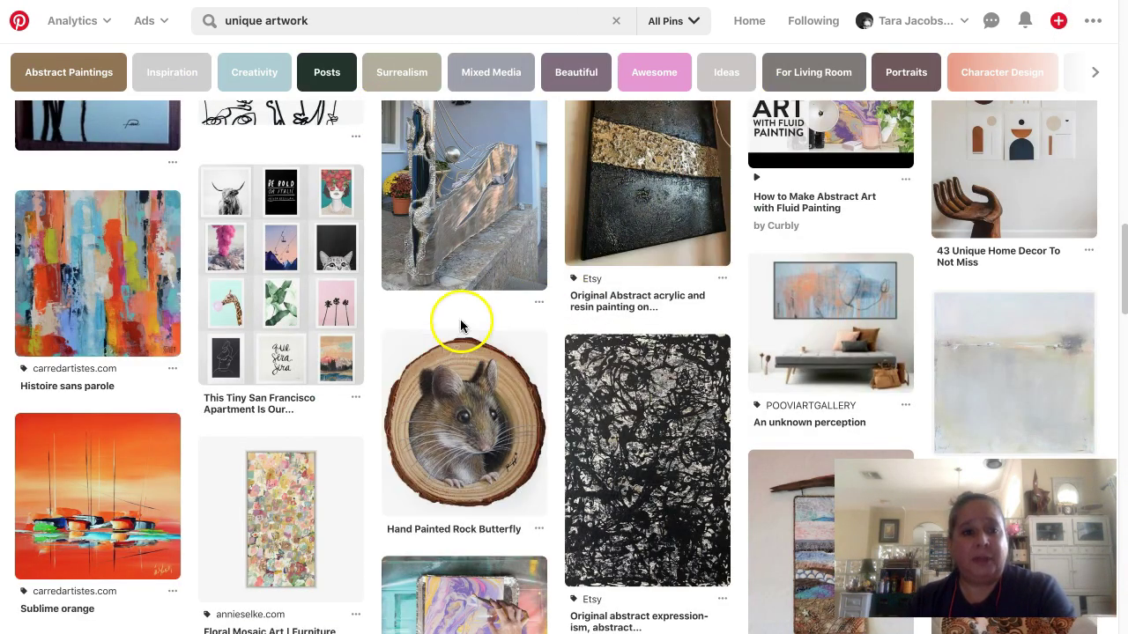
- Scroll down through the 'unique artwork' results grid looking for more pin ideas
mouse_move(272, 214)
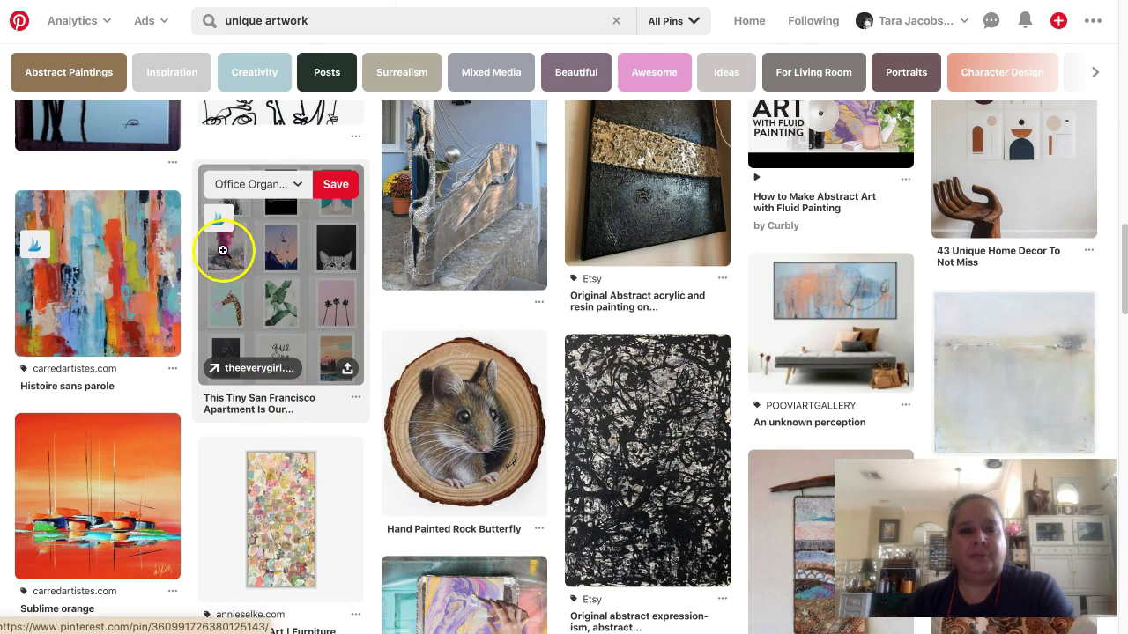
scroll(282, 305, "down", 2)
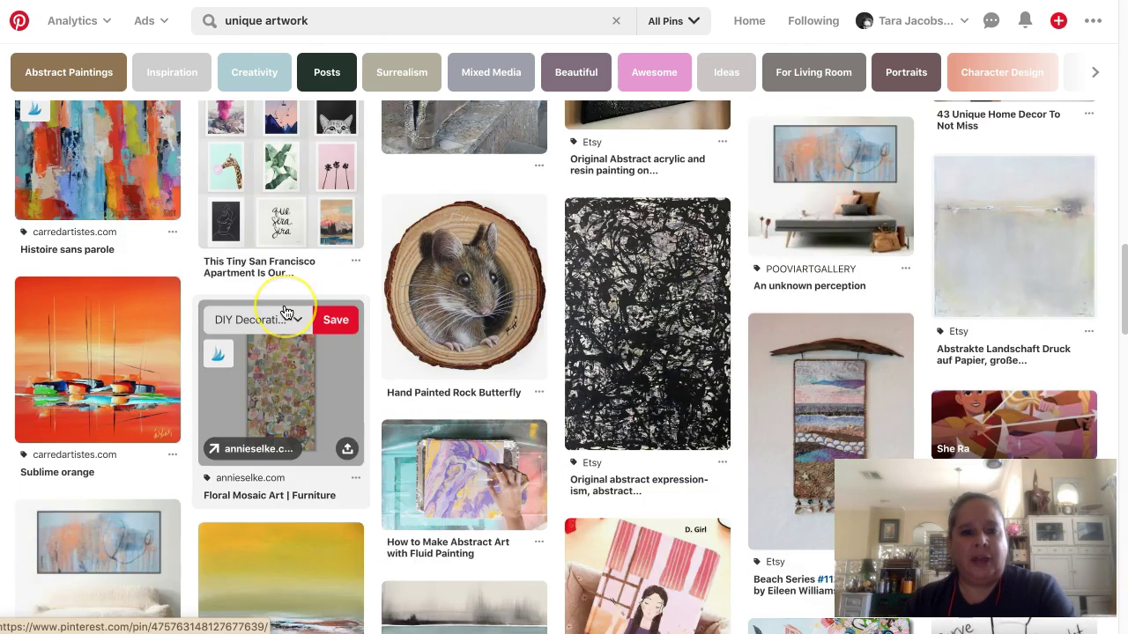
scroll(284, 313, "down", 15)
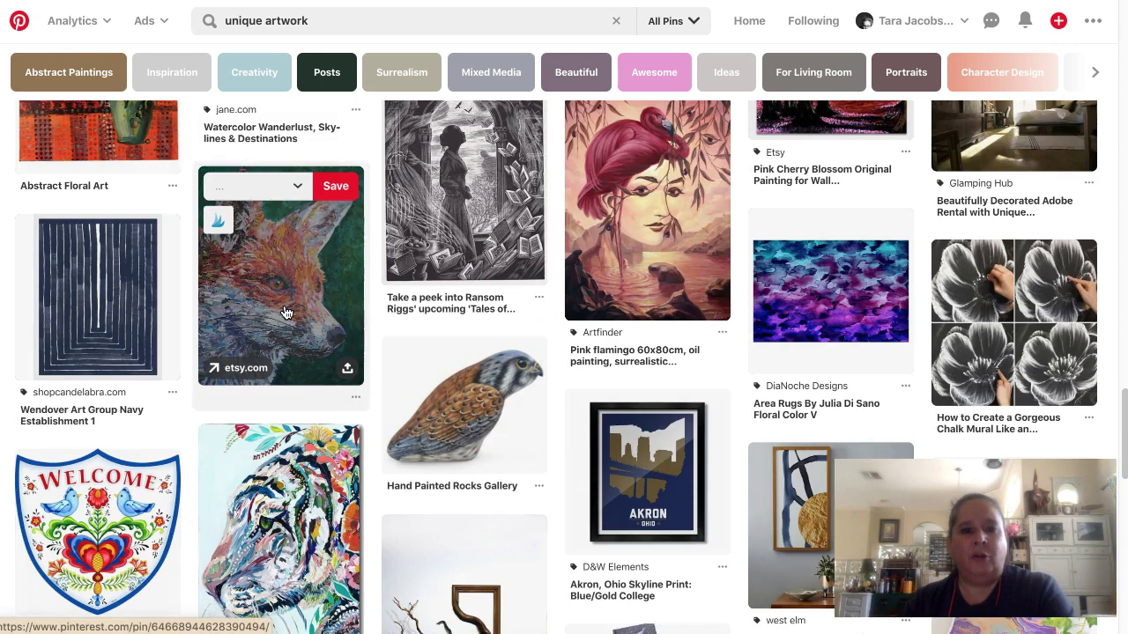
scroll(284, 312, "down", 3)
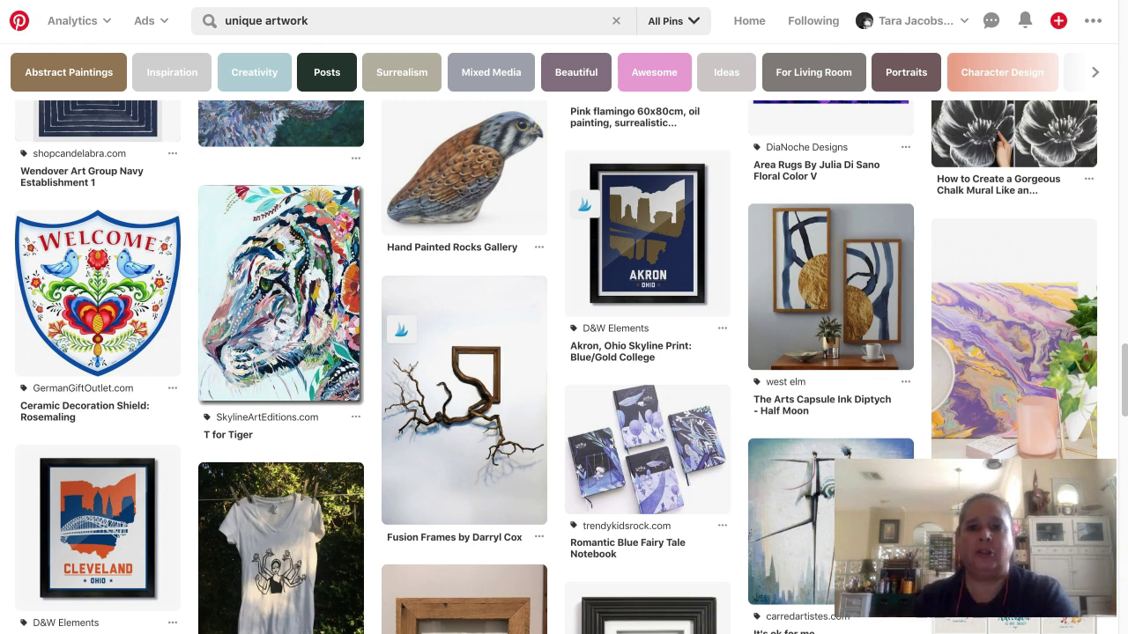
- Put the title 'links to three…' on its own line, then open the Fusion Frames pin
key("super+Tab")
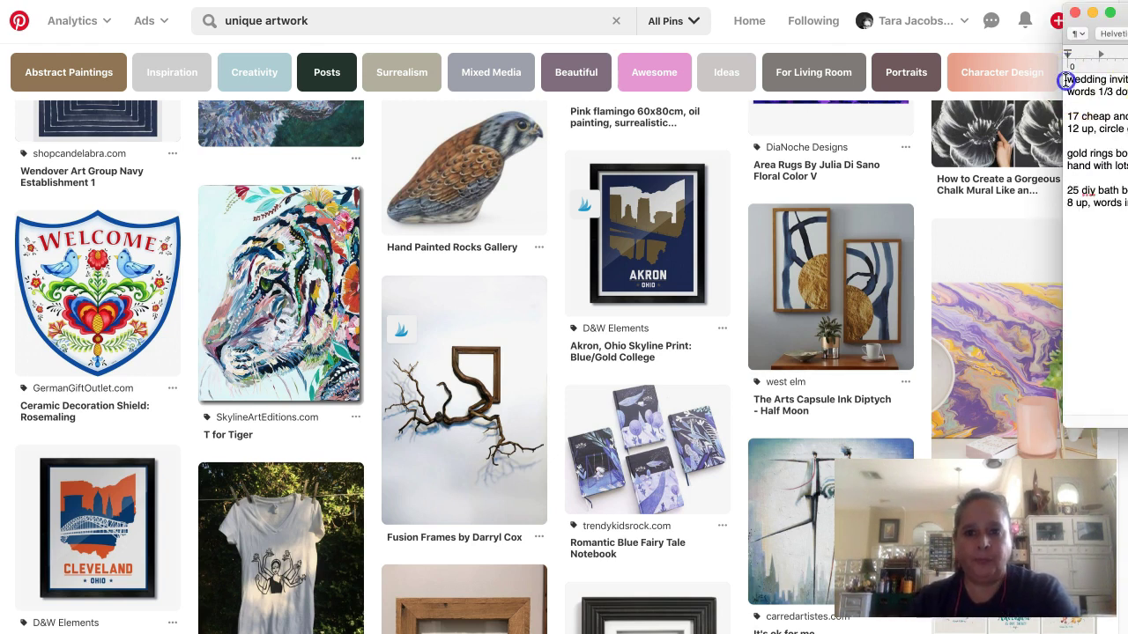
type("links to th")
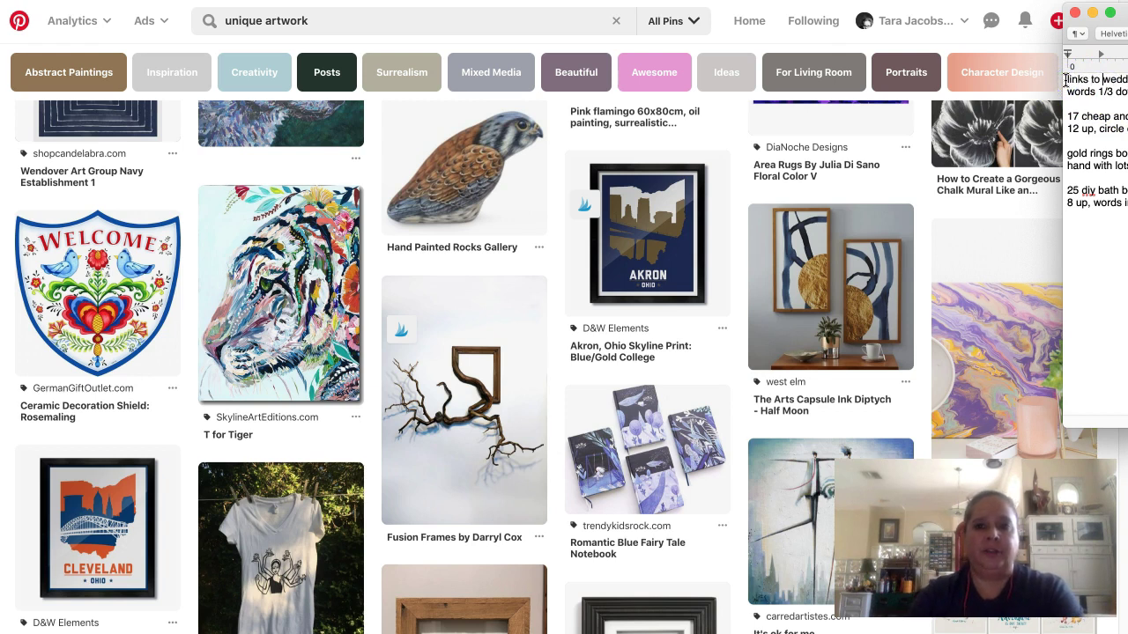
type("ree")
key("Return")
key("Return")
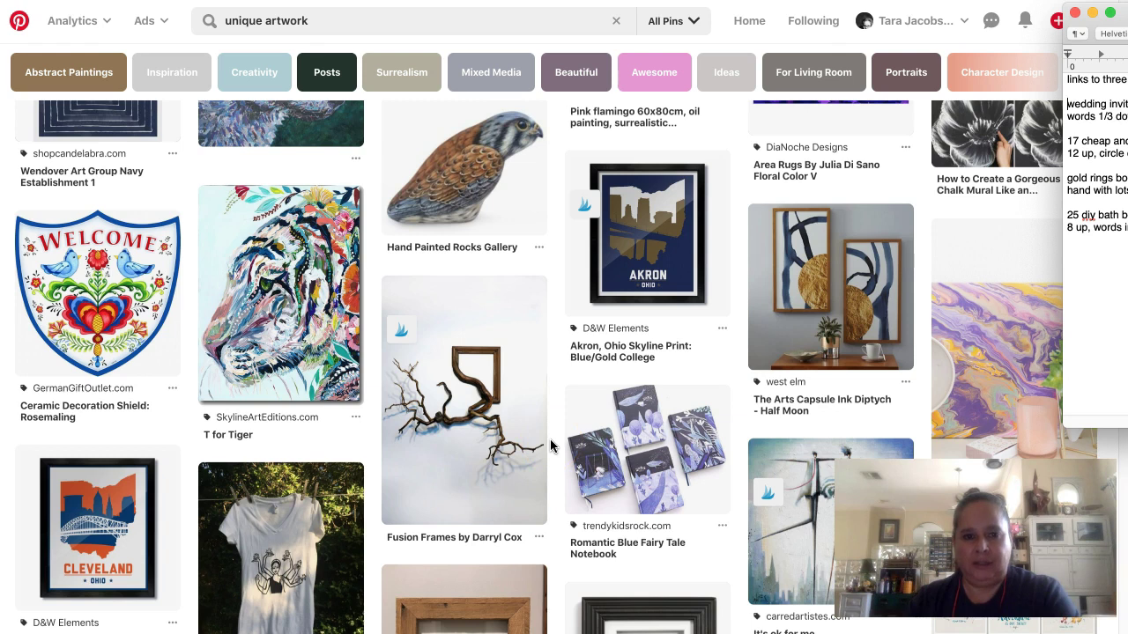
left_click(418, 305)
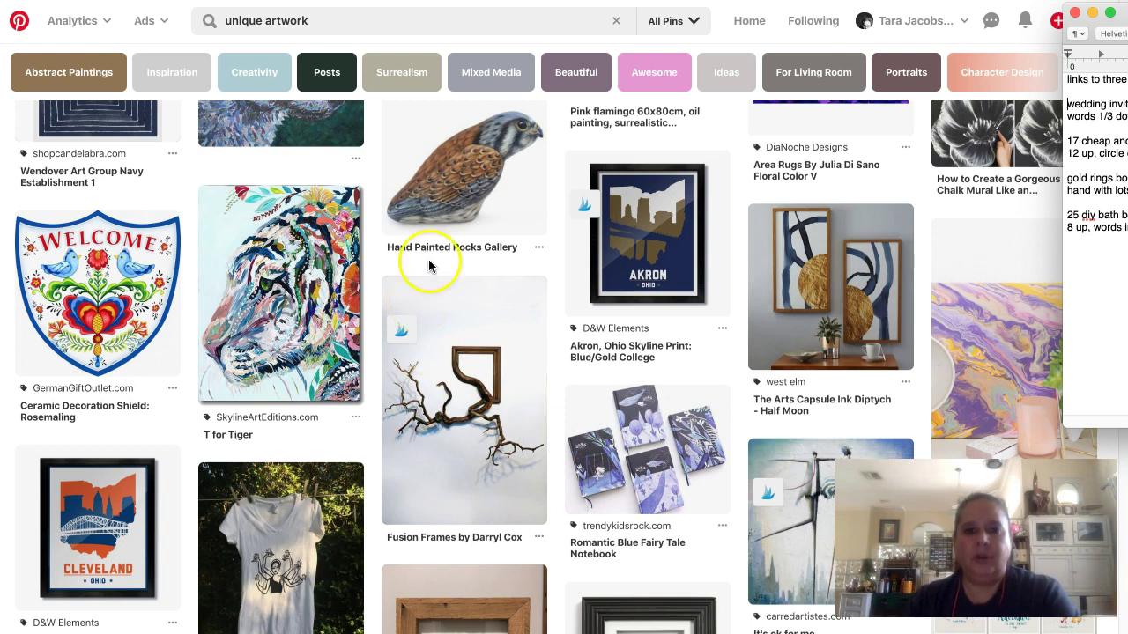